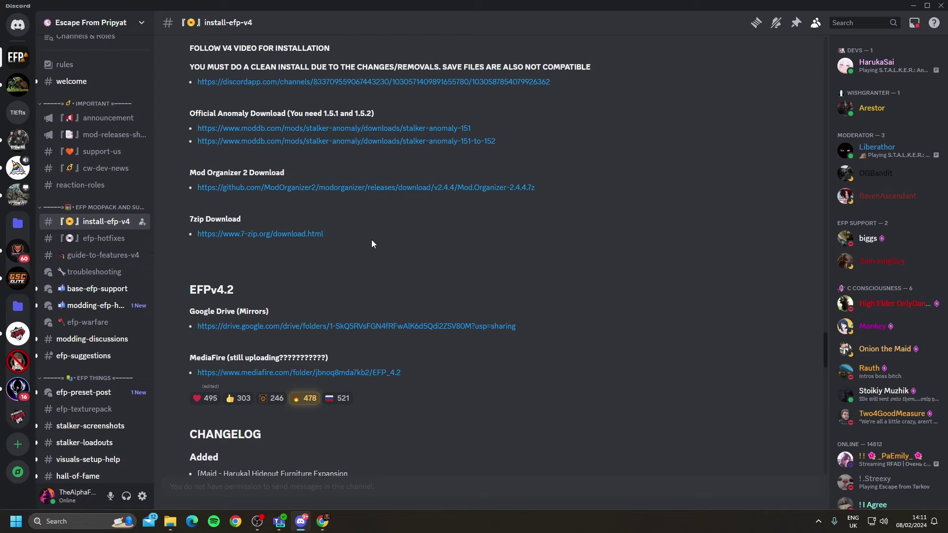
# Step: Review the EFP v4.2 installation post with its Anomaly, Mod Organizer 2, 7zip and modpack download links
pyautogui.scroll(-10, 363, 406)
pyautogui.scroll(15, 526, 357)
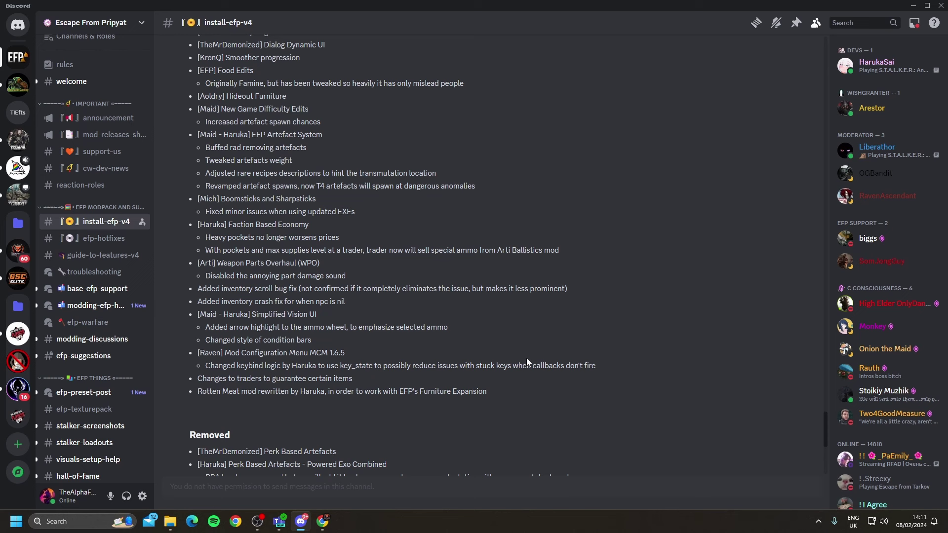
pyautogui.scroll(1, 529, 366)
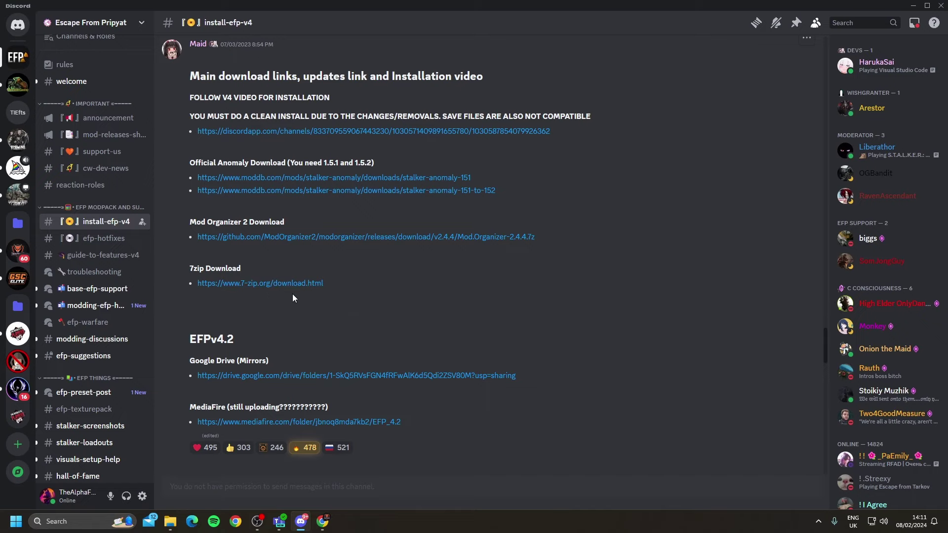
pyautogui.scroll(-1, 295, 292)
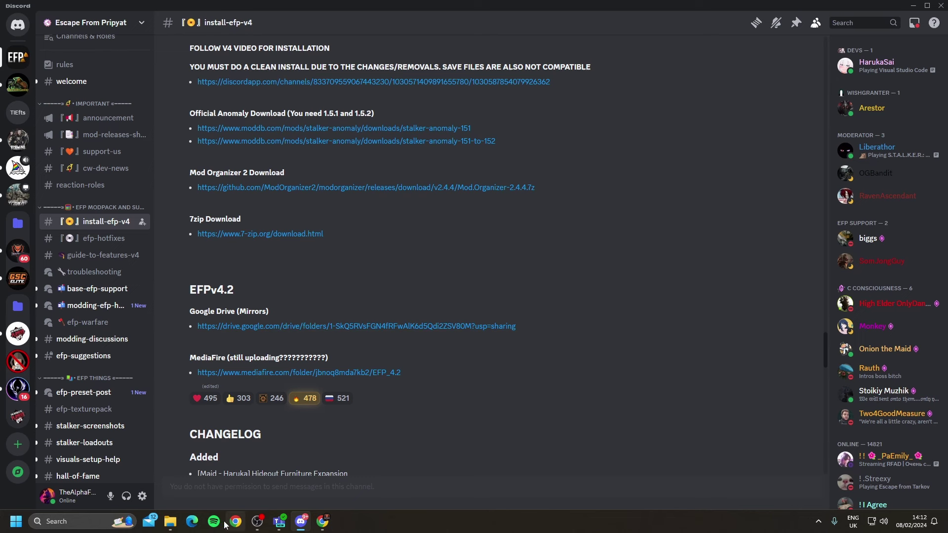
# Step: Switch to File Explorer, place the Anomoly install files window beside the D: drive window, and open the EFP folder there
pyautogui.moveTo(174, 522)
pyautogui.click(203, 469)
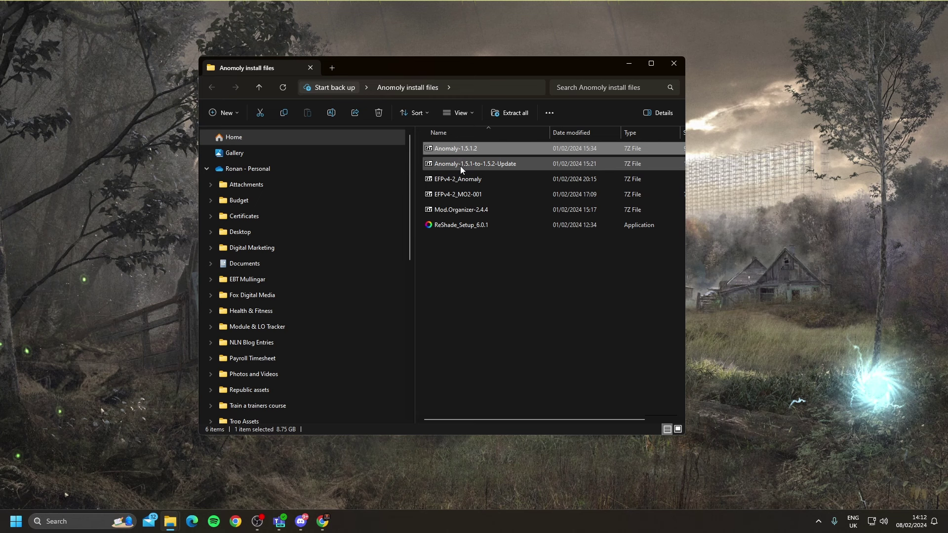
pyautogui.moveTo(408, 63); pyautogui.dragTo(641, 82)
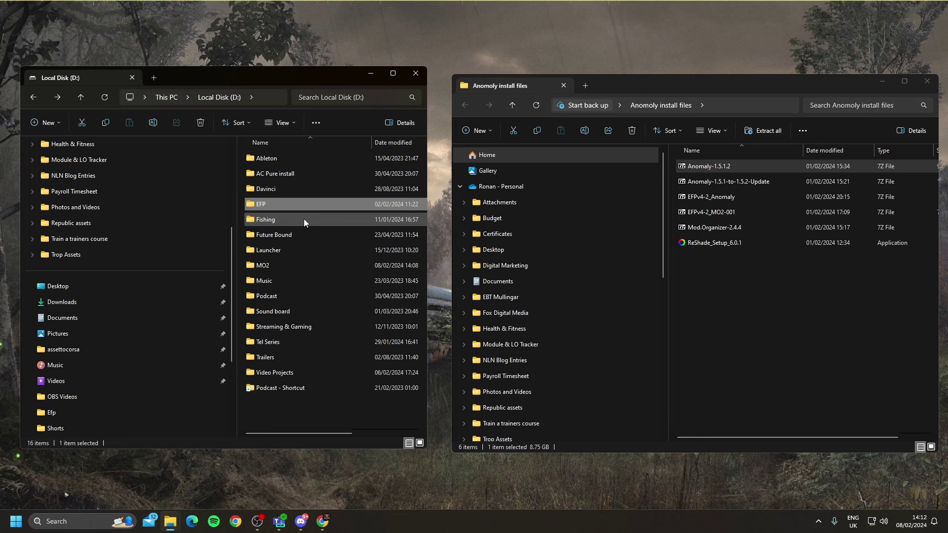
pyautogui.click(304, 269)
pyautogui.moveTo(301, 271)
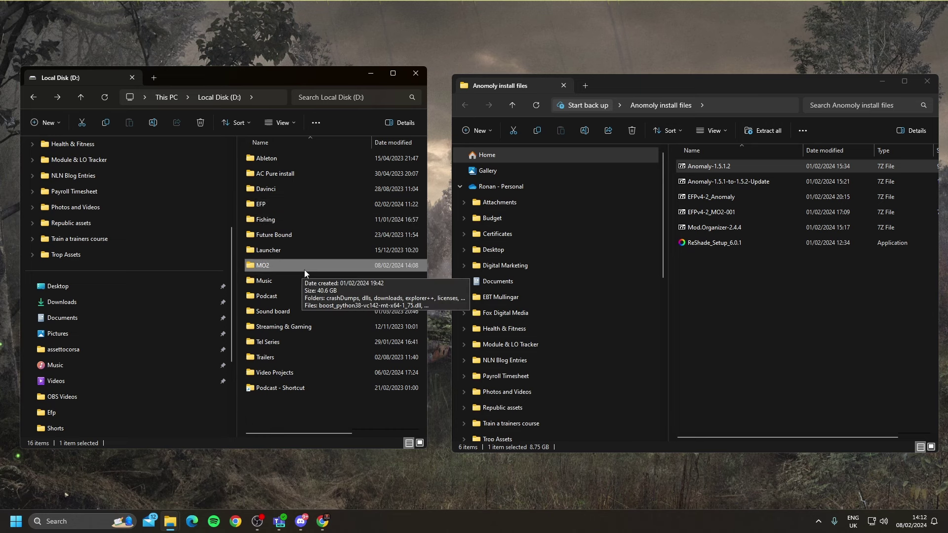
pyautogui.moveTo(268, 203)
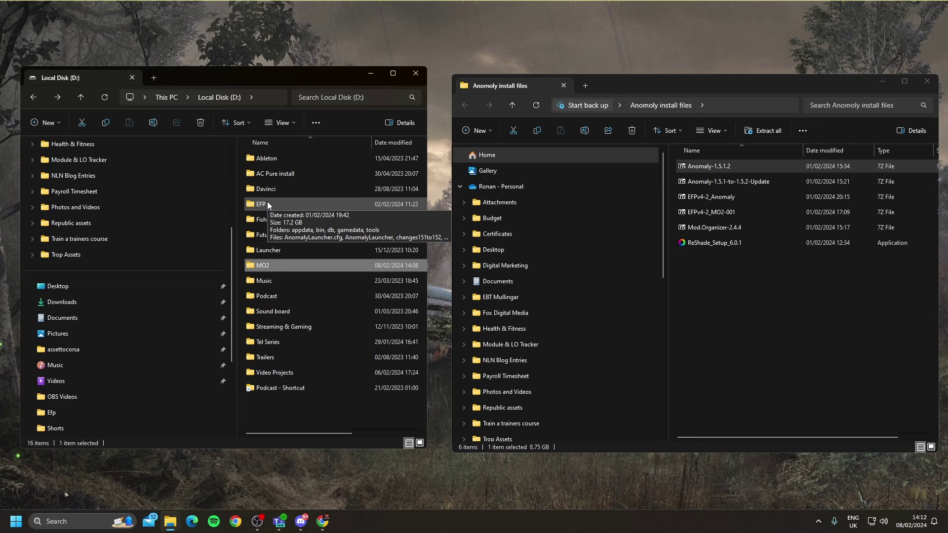
pyautogui.doubleClick(272, 204)
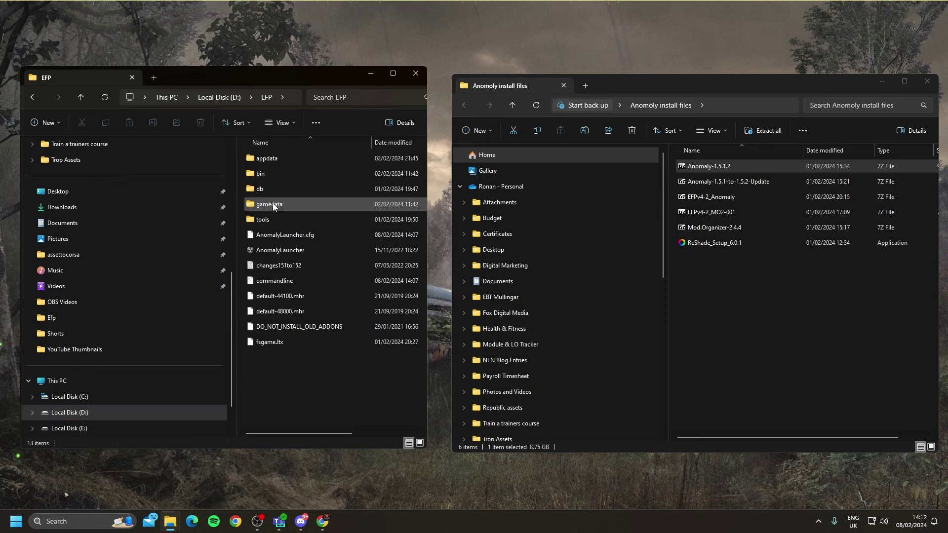
# Step: Open the Anomaly-1.5.1.2 archive beside the EFP folder, inspect its contents and close it
pyautogui.doubleClick(726, 170)
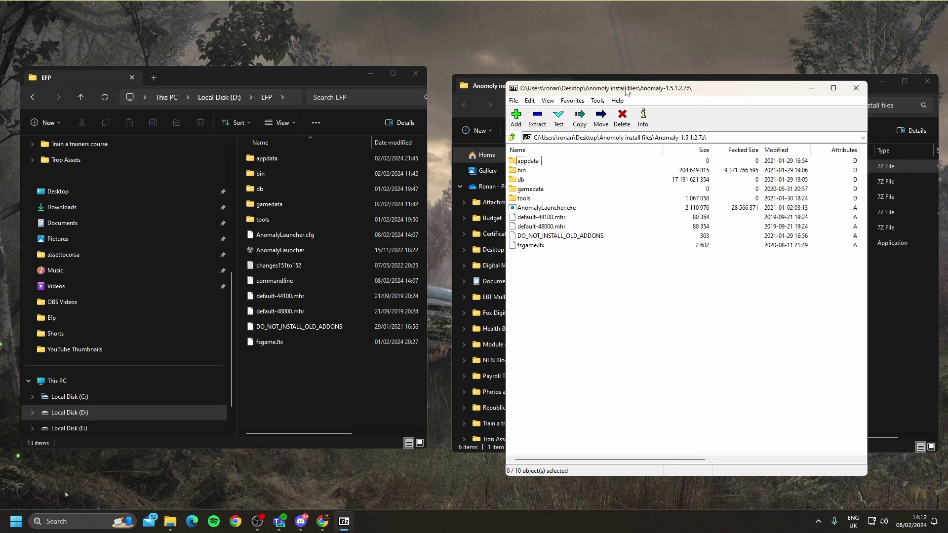
pyautogui.moveTo(625, 88); pyautogui.dragTo(603, 79)
pyautogui.moveTo(579, 282); pyautogui.dragTo(502, 278)
pyautogui.click(511, 267)
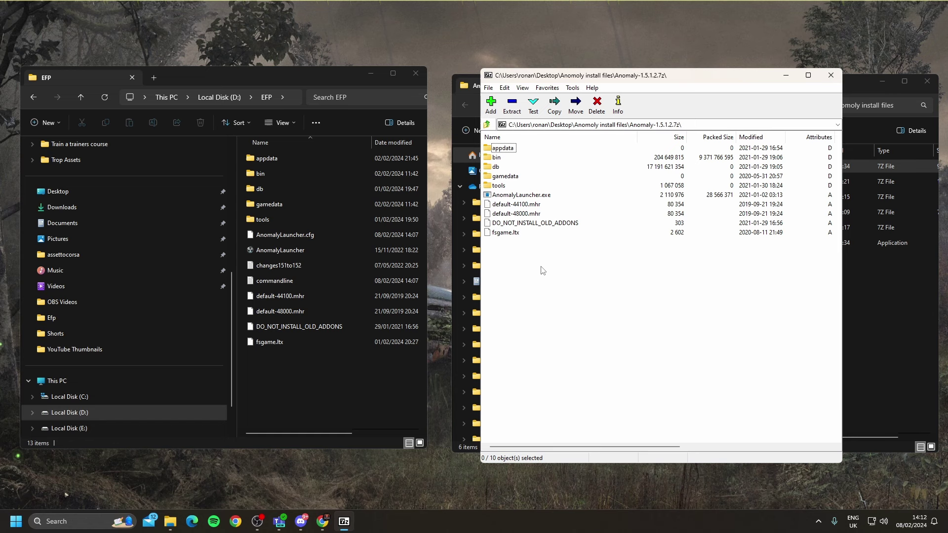
pyautogui.click(831, 75)
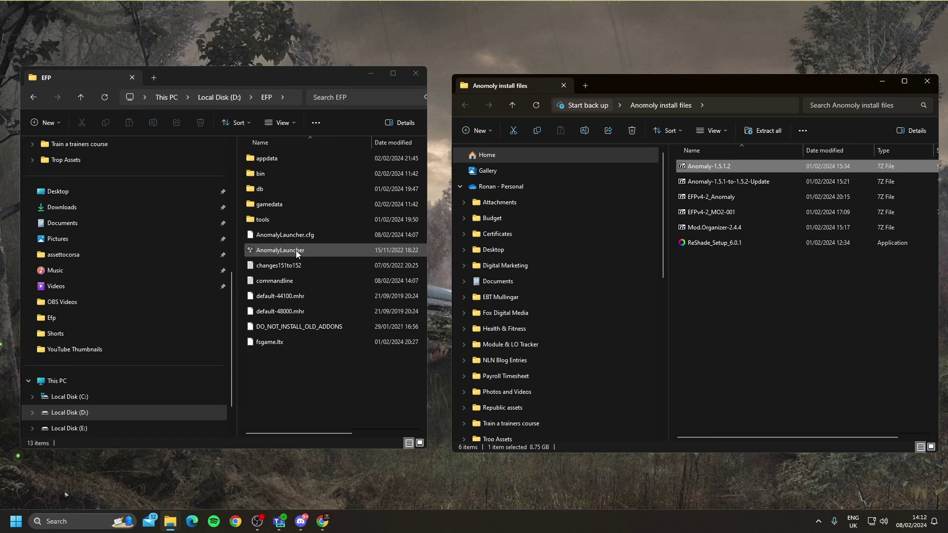
# Step: Open the Anomaly-1.5.1-to-1.5.2-Update archive, select all of its contents and dismiss the archive window
pyautogui.doubleClick(751, 183)
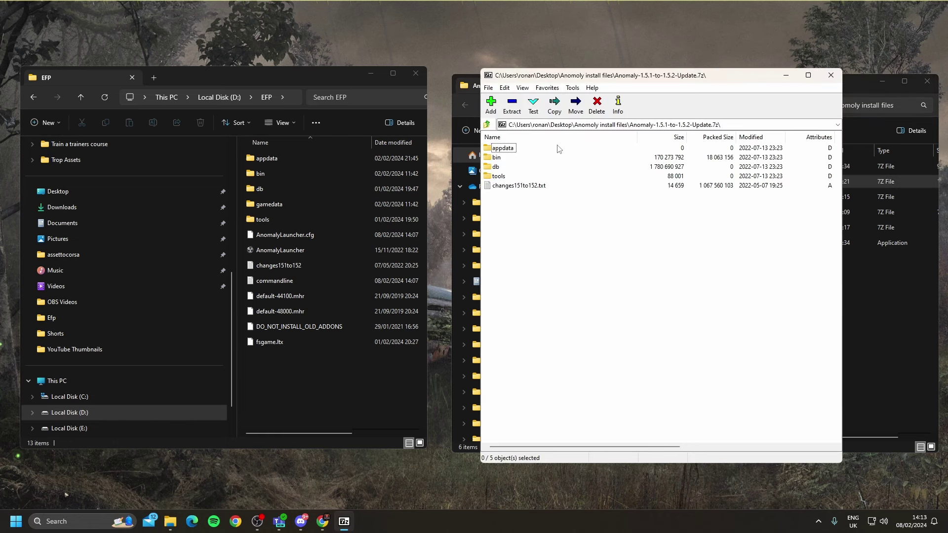
pyautogui.moveTo(529, 228); pyautogui.dragTo(538, 195)
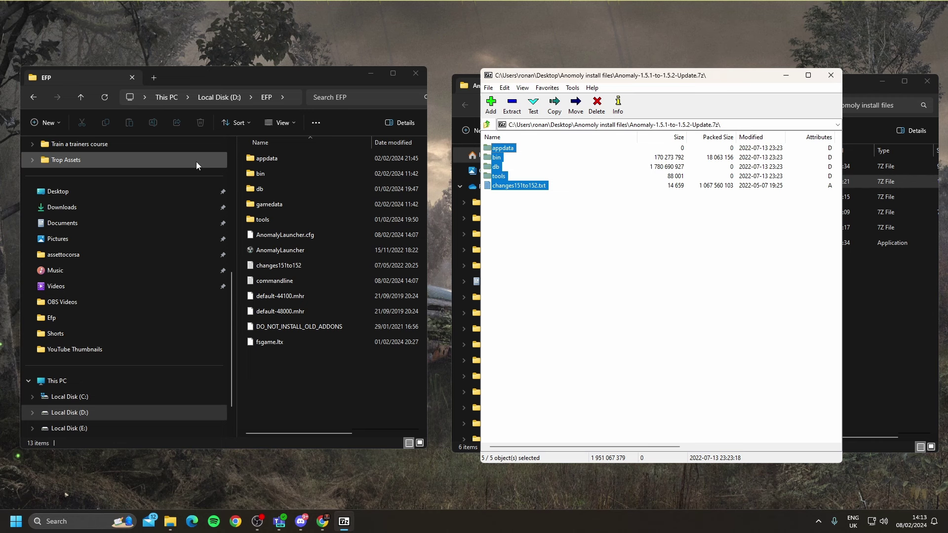
pyautogui.click(790, 76)
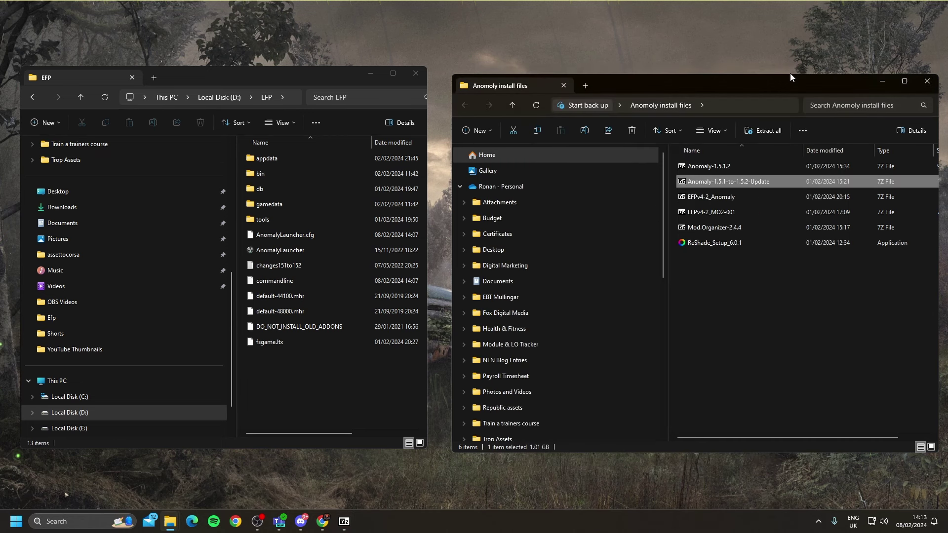
# Step: Open the EFPv4-2_Anomaly archive, select all of its contents and dismiss the archive window
pyautogui.click(709, 197)
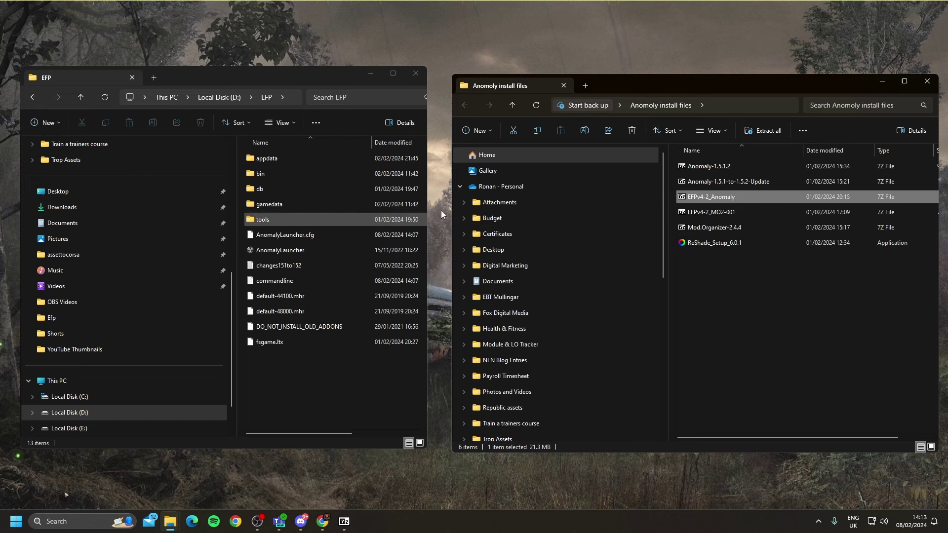
pyautogui.doubleClick(721, 198)
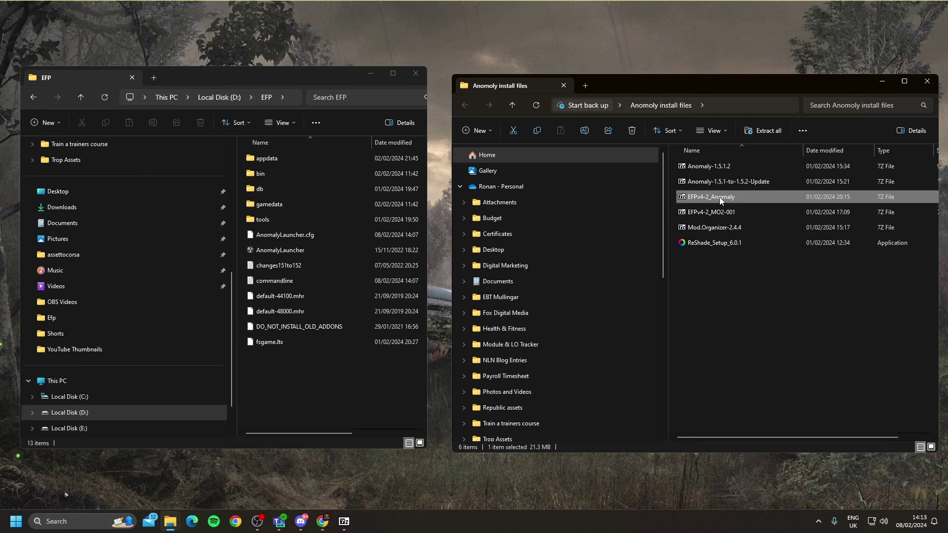
pyautogui.moveTo(542, 205); pyautogui.dragTo(489, 145)
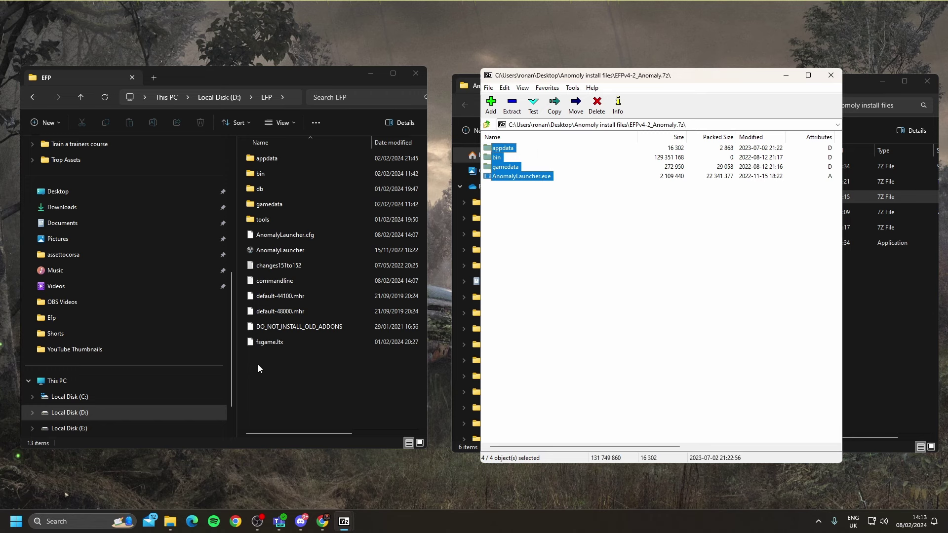
pyautogui.click(785, 77)
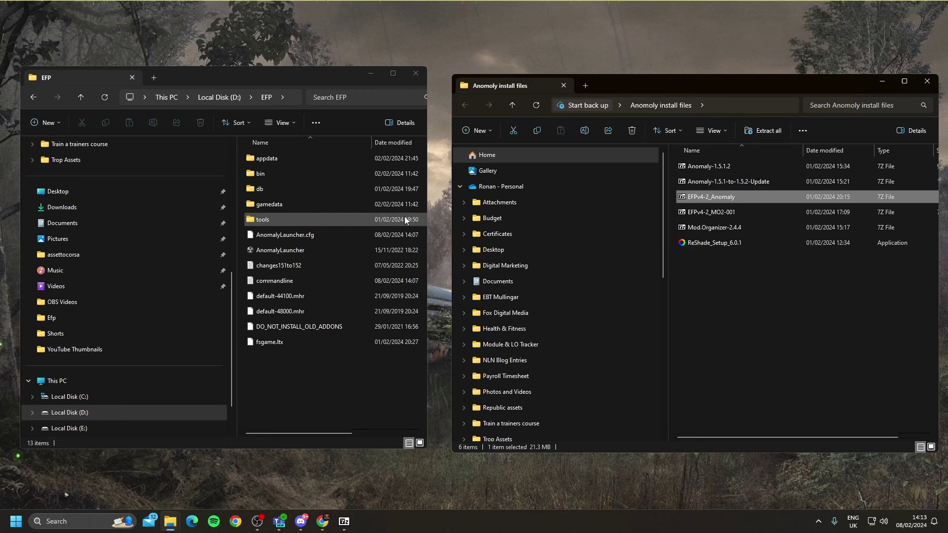
# Step: Open the MO2 folder on D:, then view and select all contents of the Mod.Organizer-2.4.4 archive before closing it
pyautogui.hotkey('alt', 'Left')
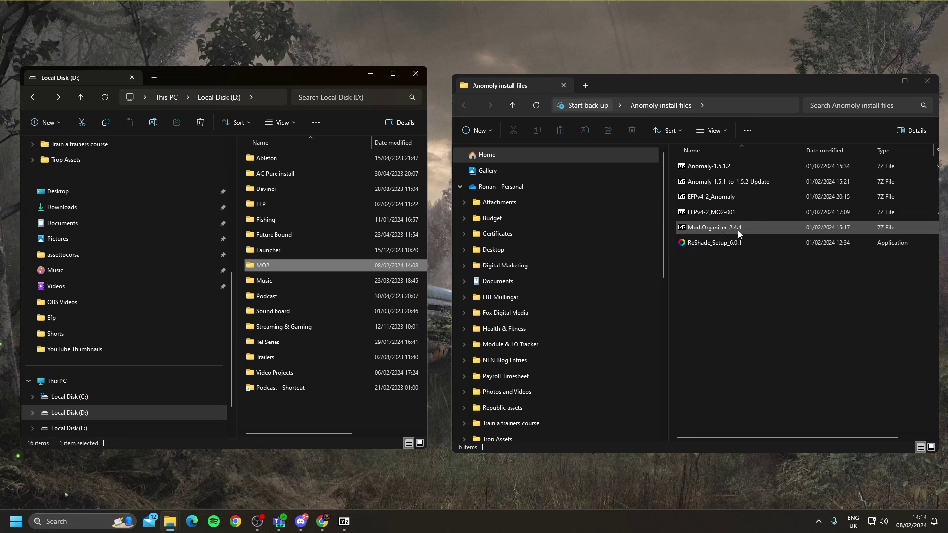
pyautogui.doubleClick(280, 265)
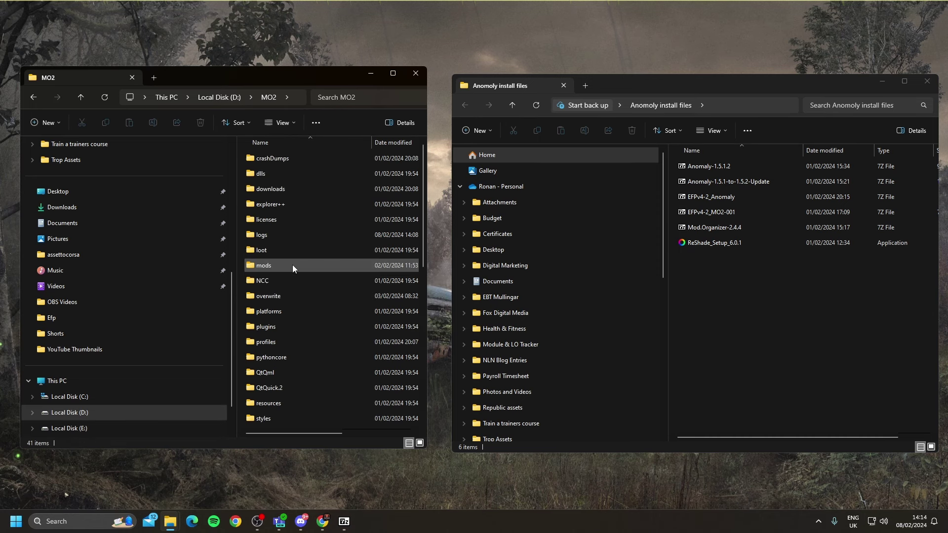
pyautogui.doubleClick(737, 228)
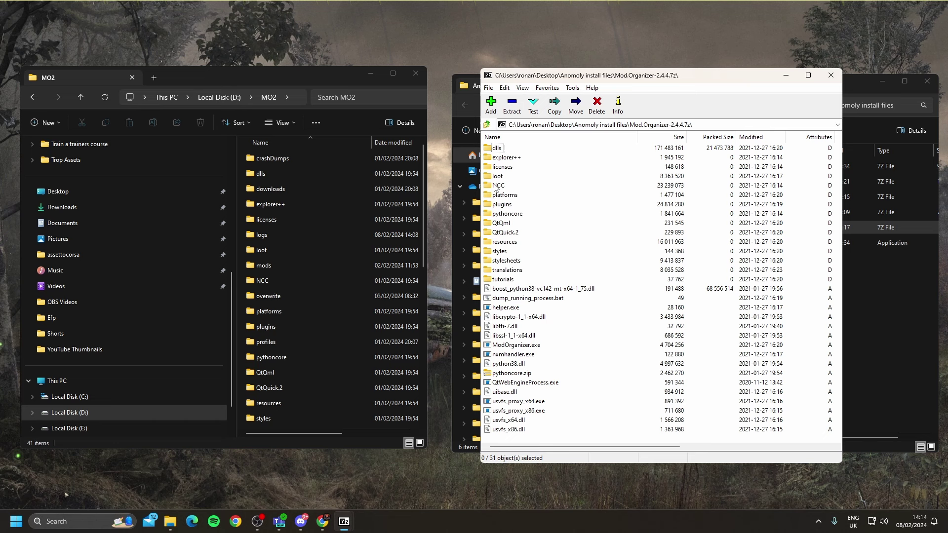
pyautogui.click(499, 148)
pyautogui.hotkey('ctrl', 'a')
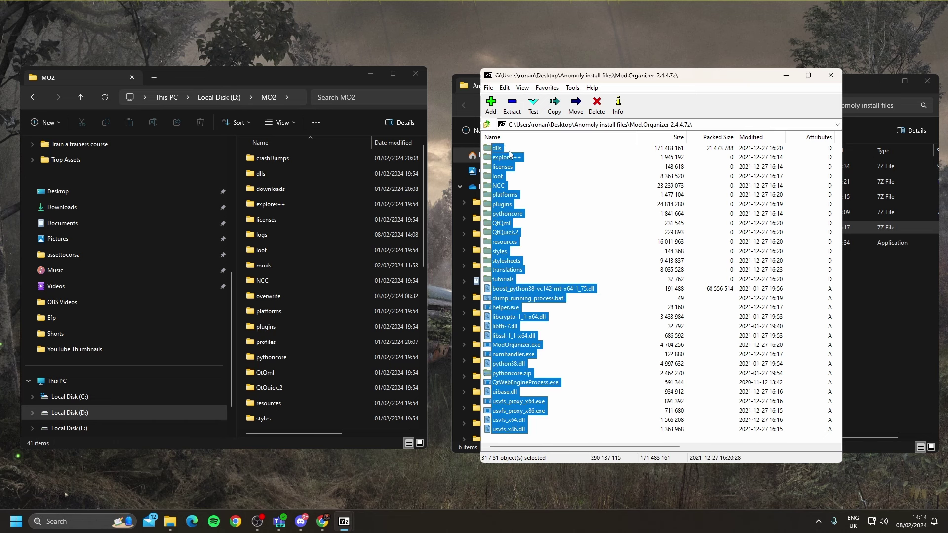
pyautogui.moveTo(512, 155); pyautogui.dragTo(516, 205)
pyautogui.click(831, 75)
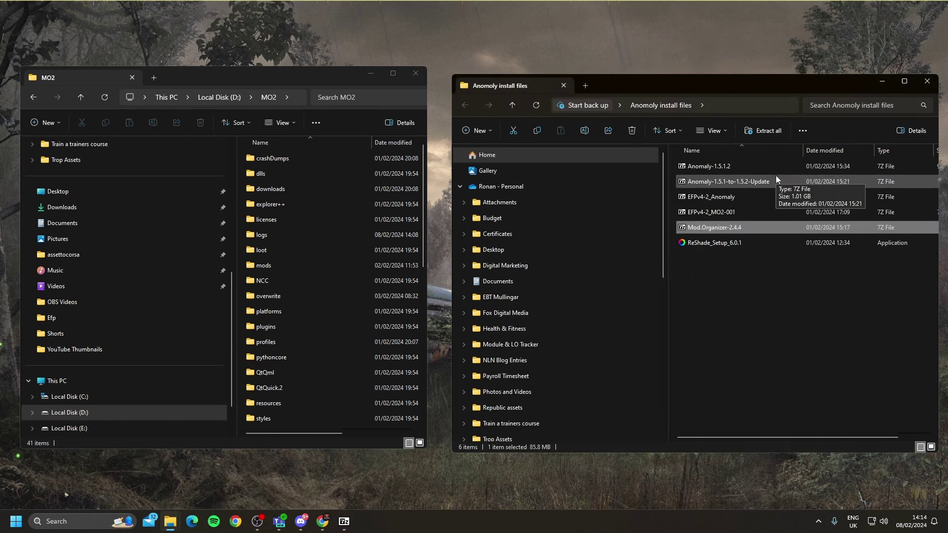
# Step: Open the EFPv4-2_MO2-001 archive to inspect its contents and close it
pyautogui.click(719, 212)
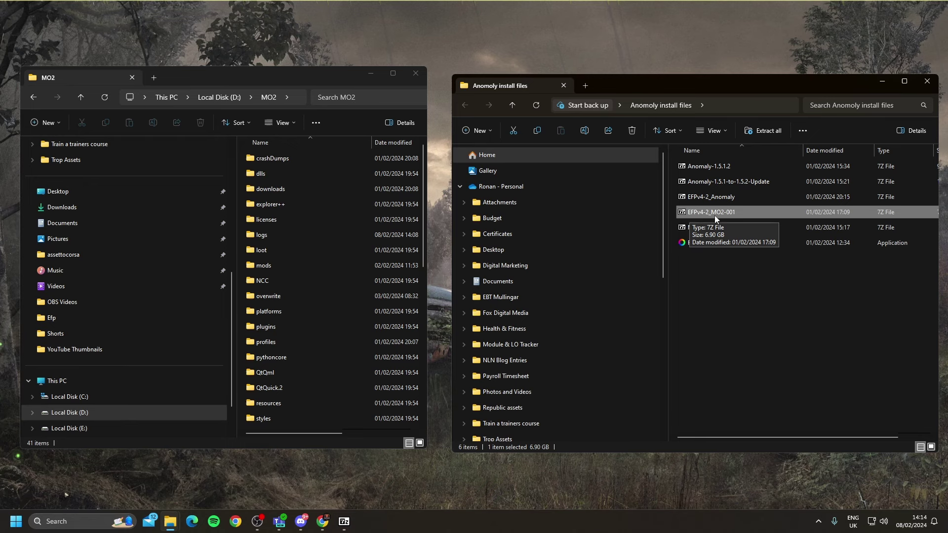
pyautogui.doubleClick(731, 215)
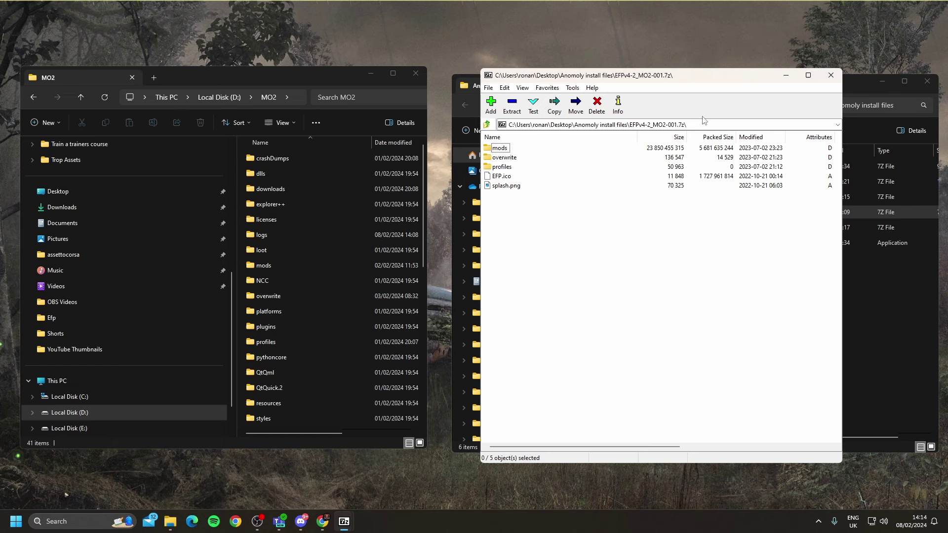
pyautogui.hotkey('alt', 'F4')
# Step: Launch the ModOrganizer application from the MO2 folder on the D: drive
pyautogui.hotkey('alt', 'Up')
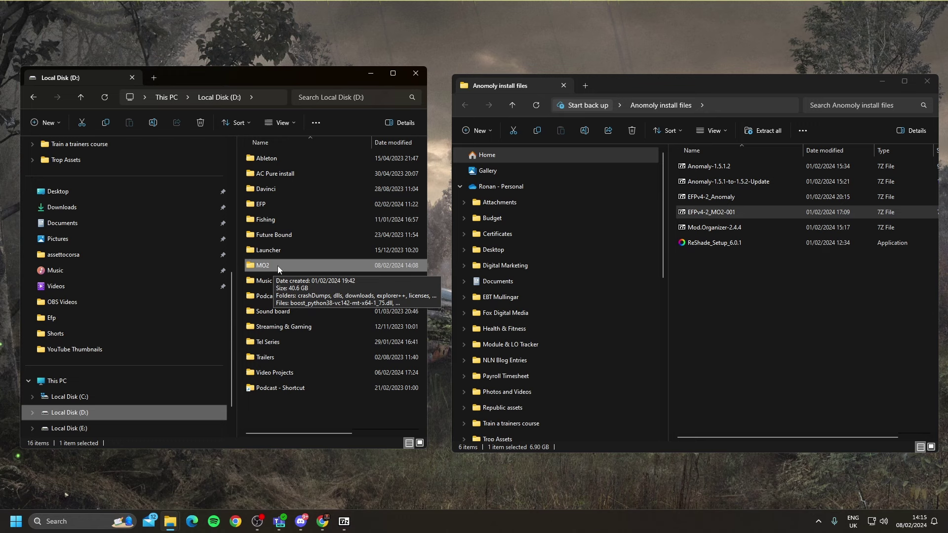
pyautogui.doubleClick(277, 265)
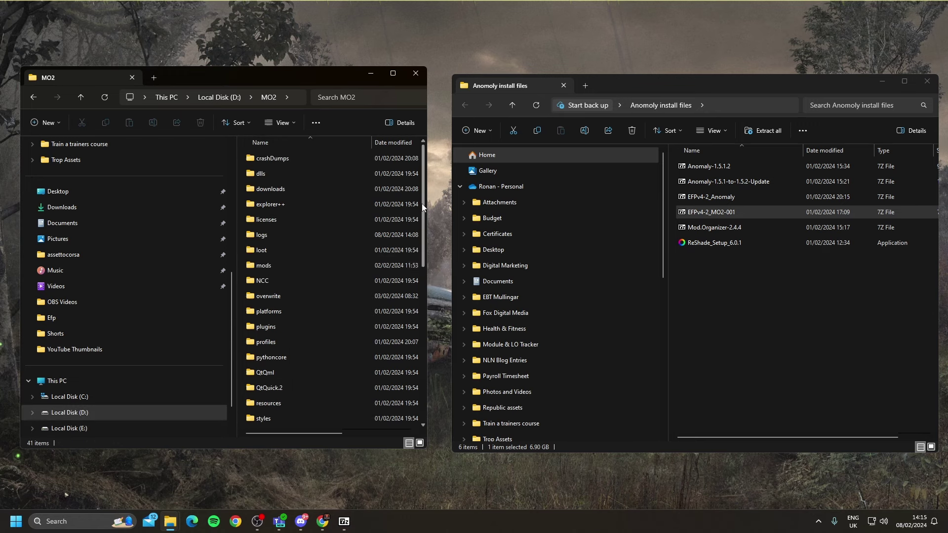
pyautogui.moveTo(422, 207); pyautogui.dragTo(424, 355)
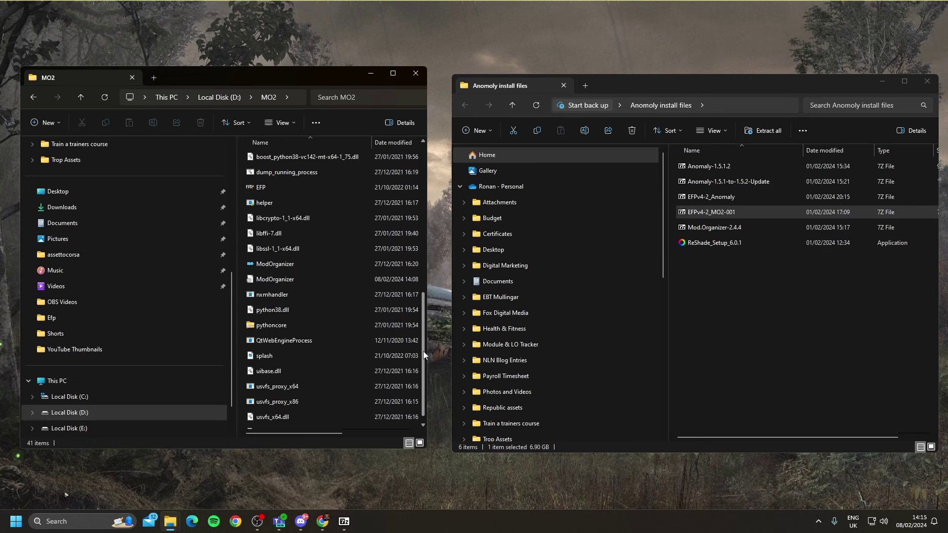
pyautogui.doubleClick(277, 267)
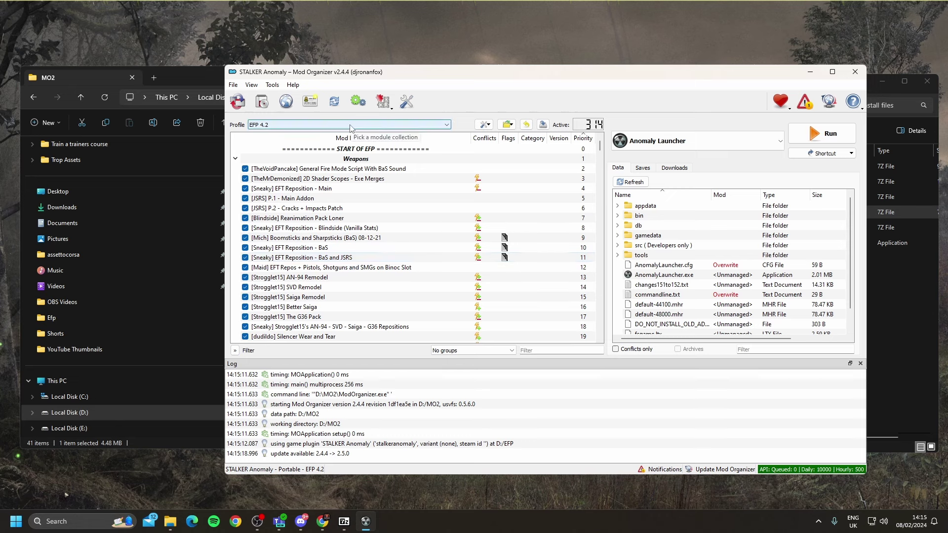
# Step: Choose the EFP 4.2 profile in Mod Organizer
pyautogui.click(447, 126)
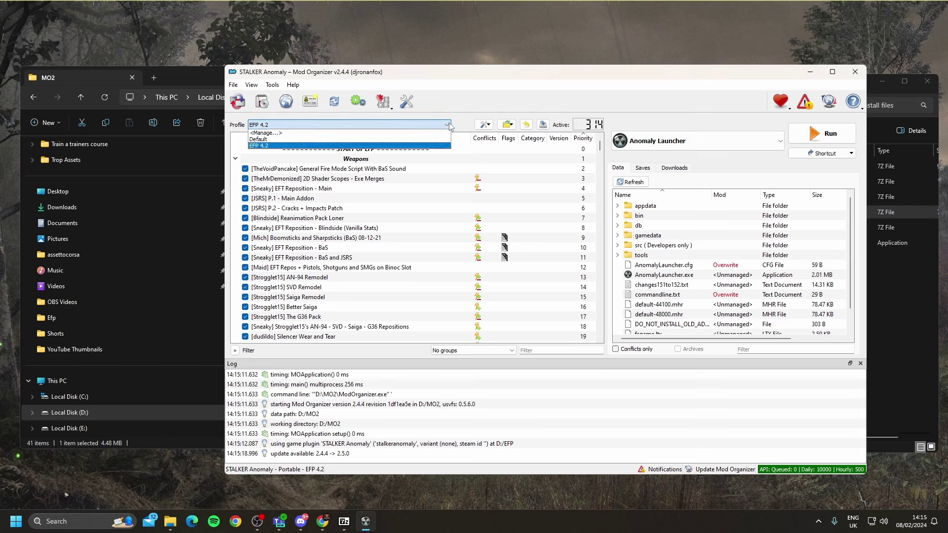
pyautogui.click(276, 147)
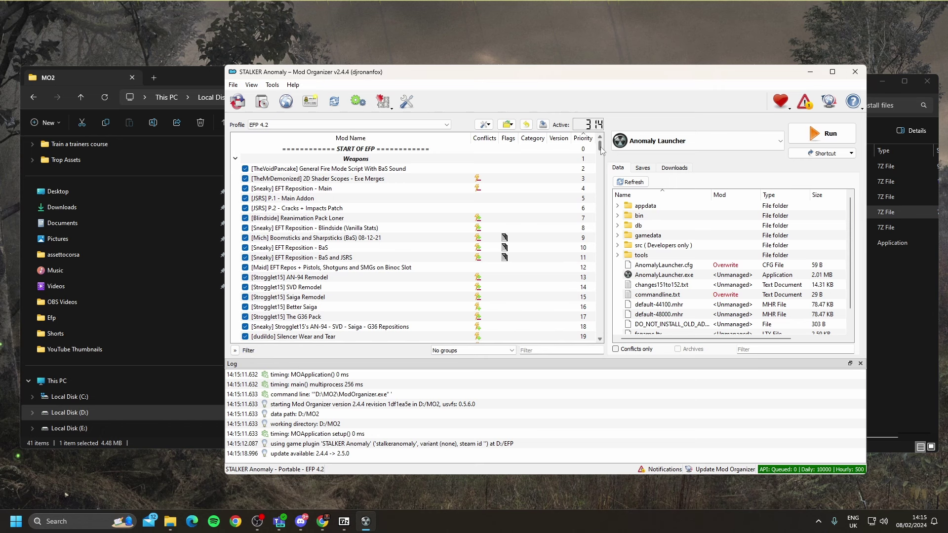
pyautogui.moveTo(601, 150); pyautogui.dragTo(474, 136)
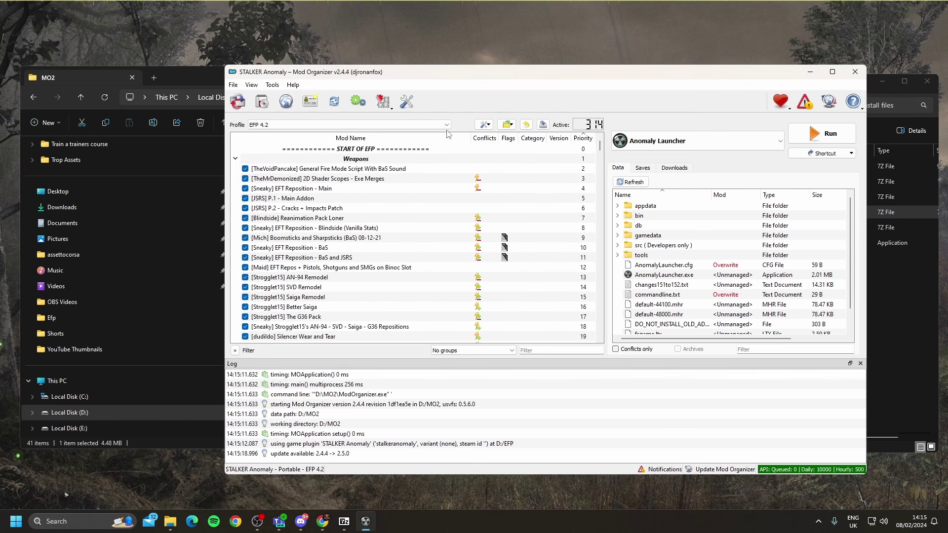
# Step: Show the shortcut options for Anomaly Launcher, including the Desktop option
pyautogui.click(833, 155)
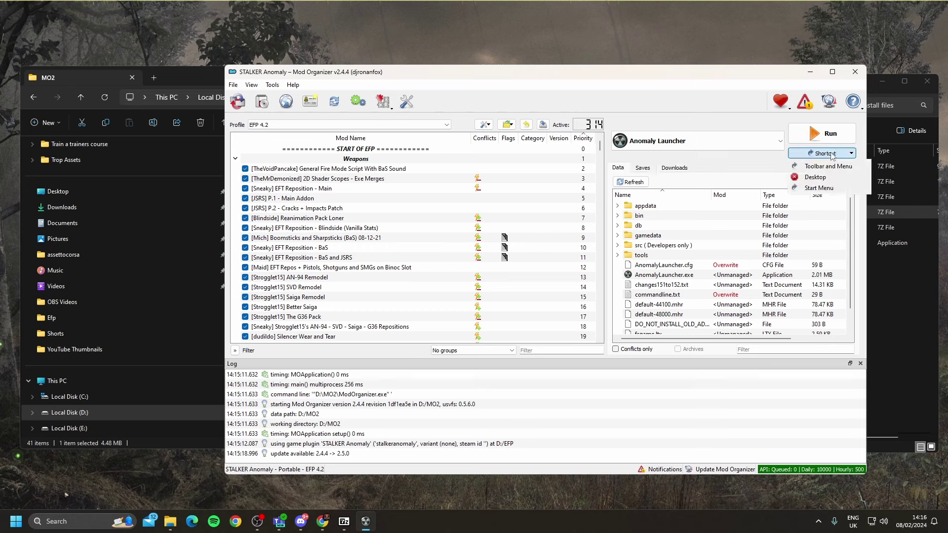
pyautogui.click(825, 177)
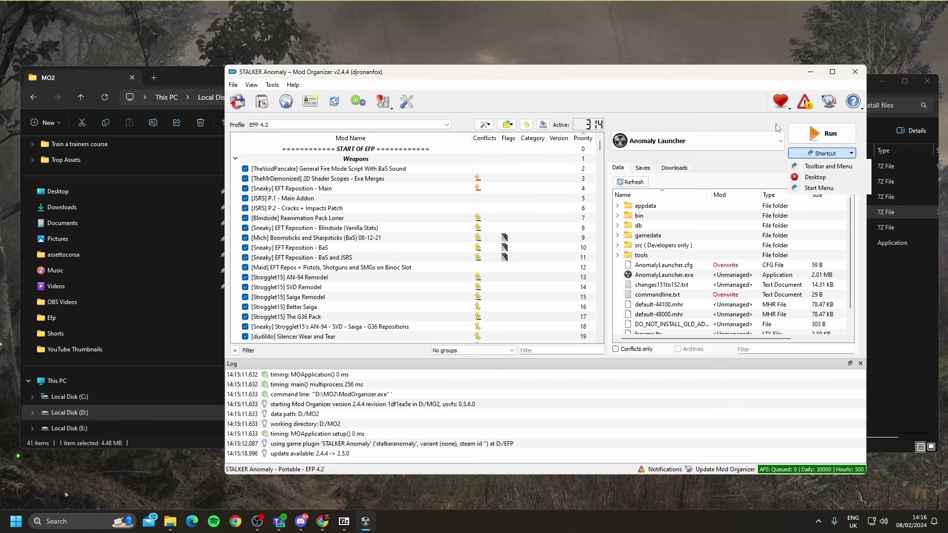
# Step: Run Anomaly Launcher and start S.T.A.L.K.E.R. Anomaly with the Delete Shader Cache option ticked
pyautogui.click(824, 138)
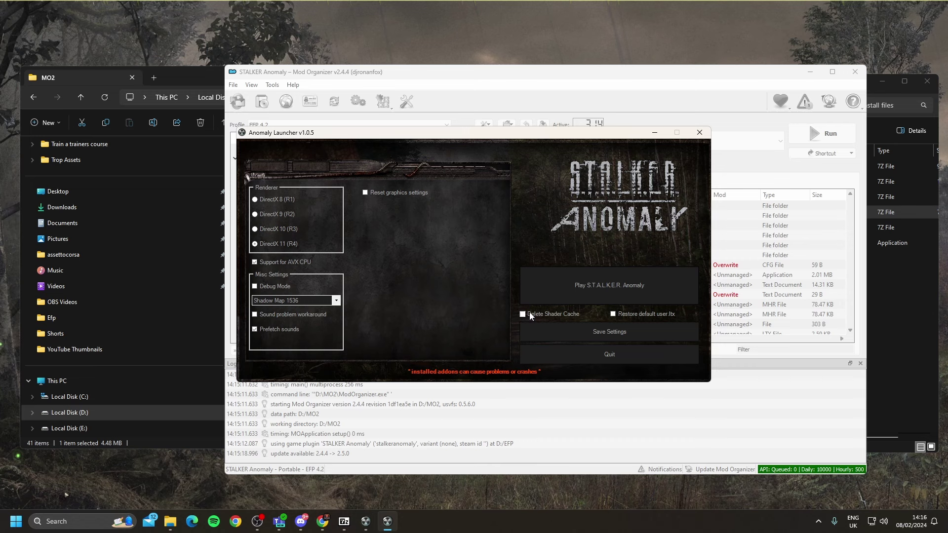
pyautogui.click(527, 313)
pyautogui.click(608, 286)
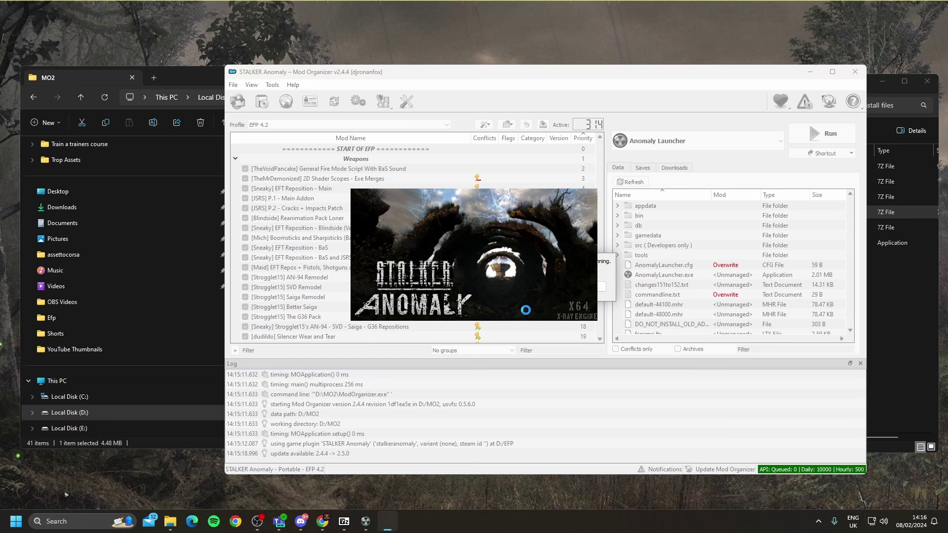